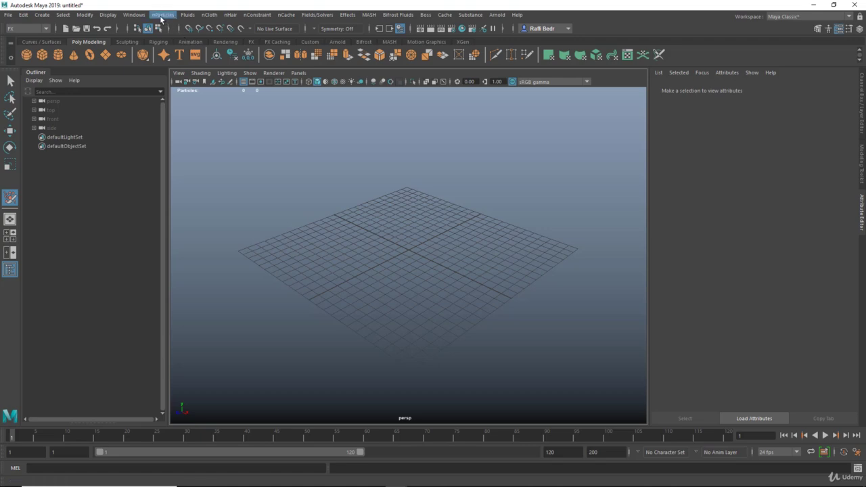
click(163, 15)
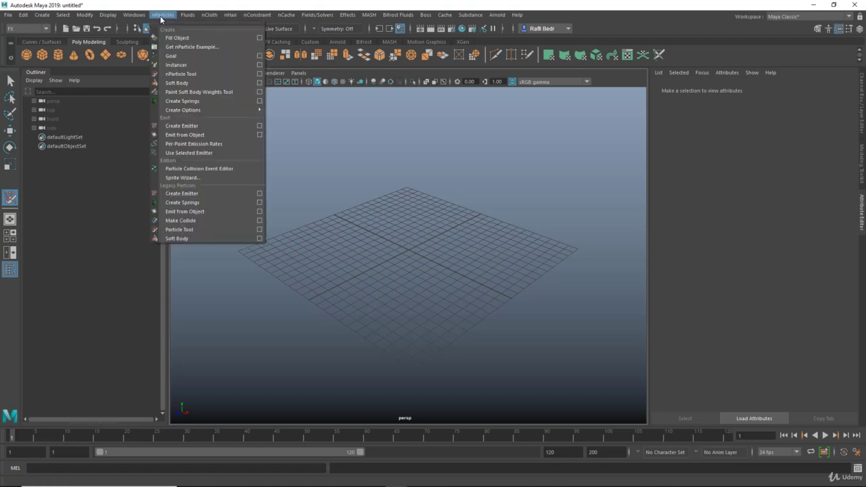
click(260, 74)
drag(265, 119, 292, 111)
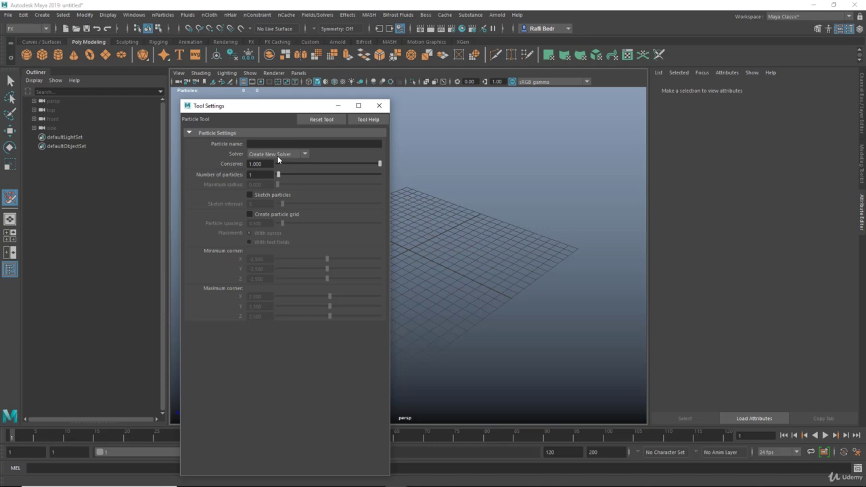
click(321, 120)
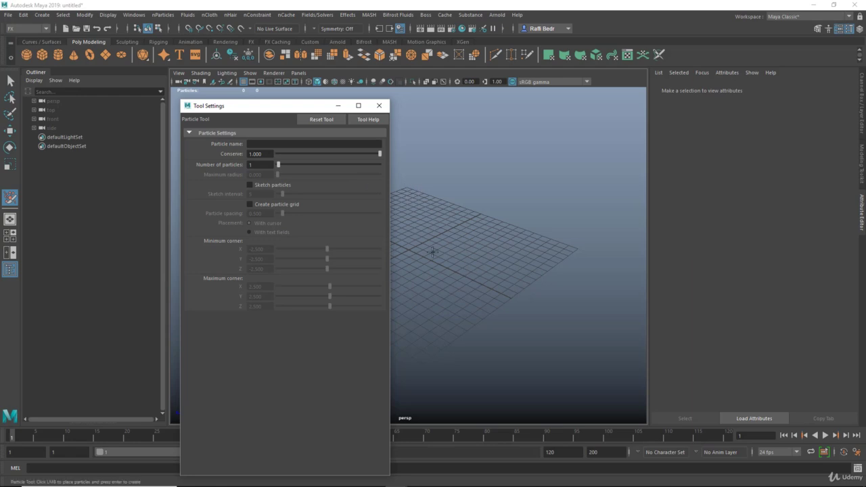
click(163, 14)
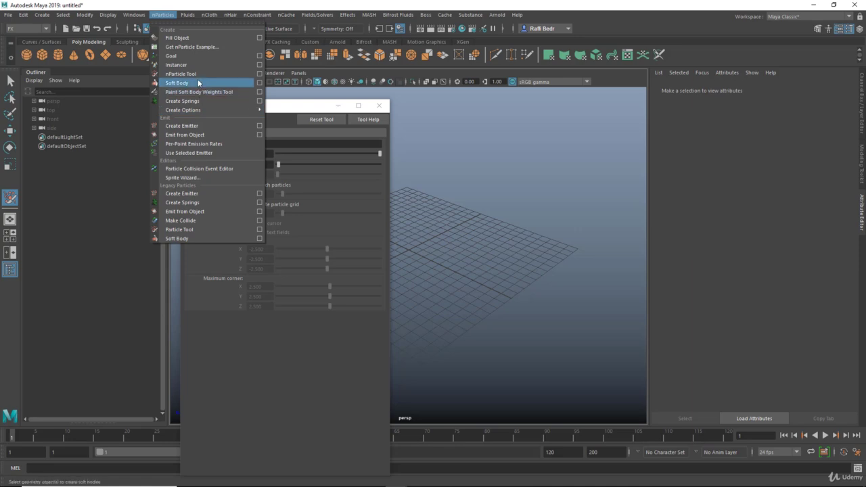
click(279, 115)
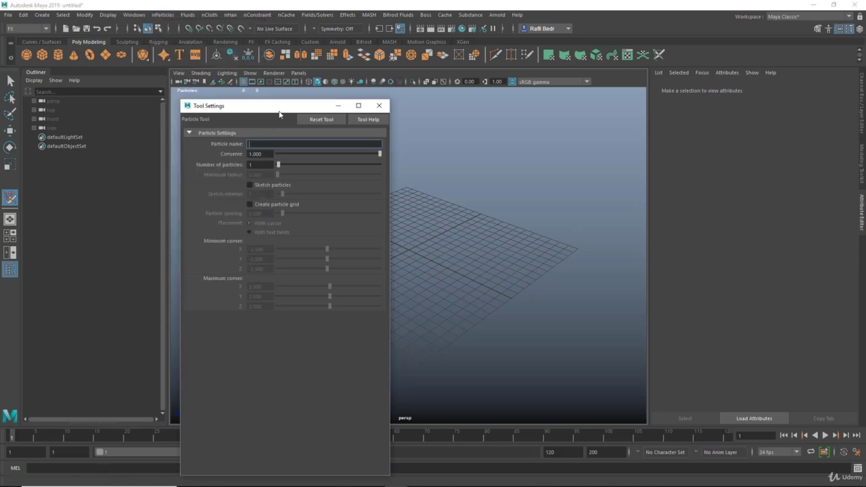
drag(280, 114, 264, 110)
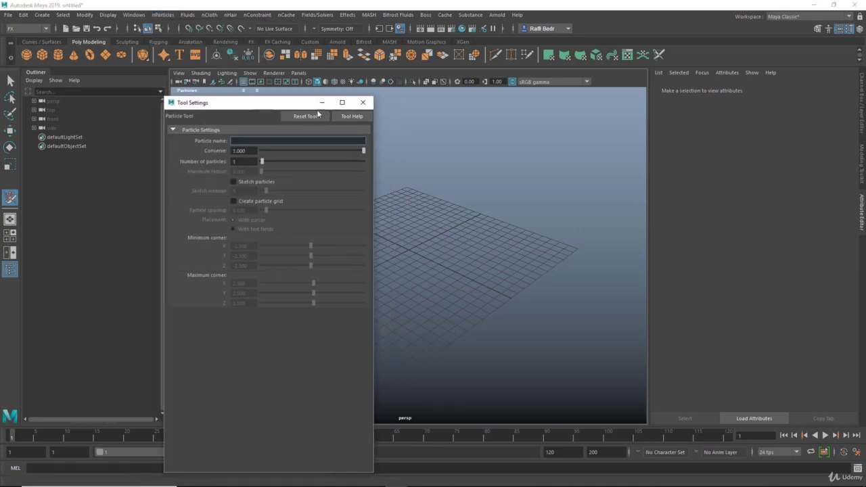
click(363, 104)
- Start the nParticle Tool with its settings shown and enable Create particle grid
click(163, 15)
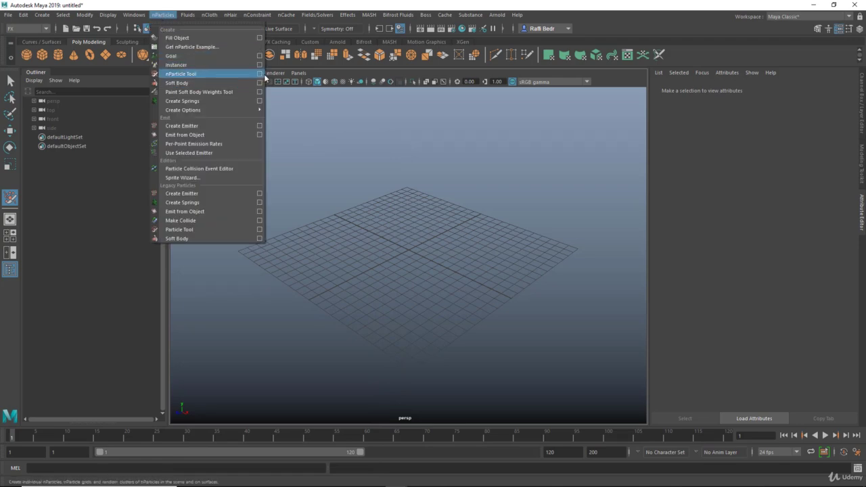
click(260, 77)
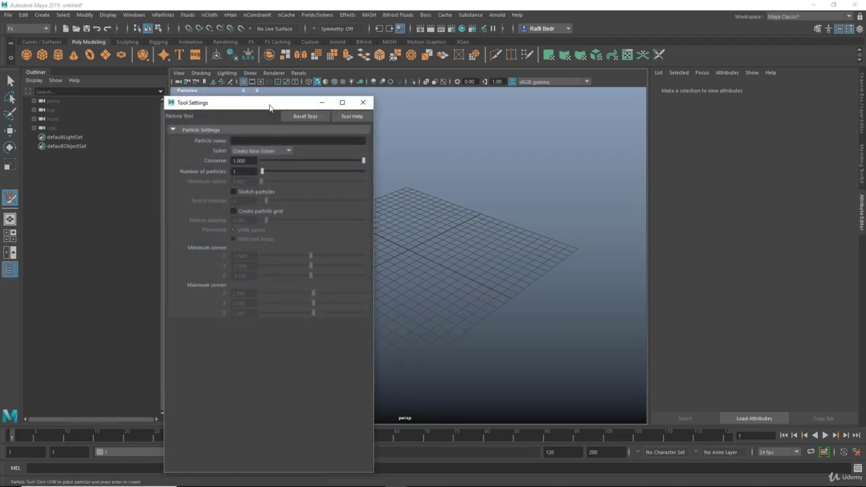
mouse_move(261, 101)
mouse_down()
mouse_move(284, 101)
mouse_move(274, 103)
mouse_up()
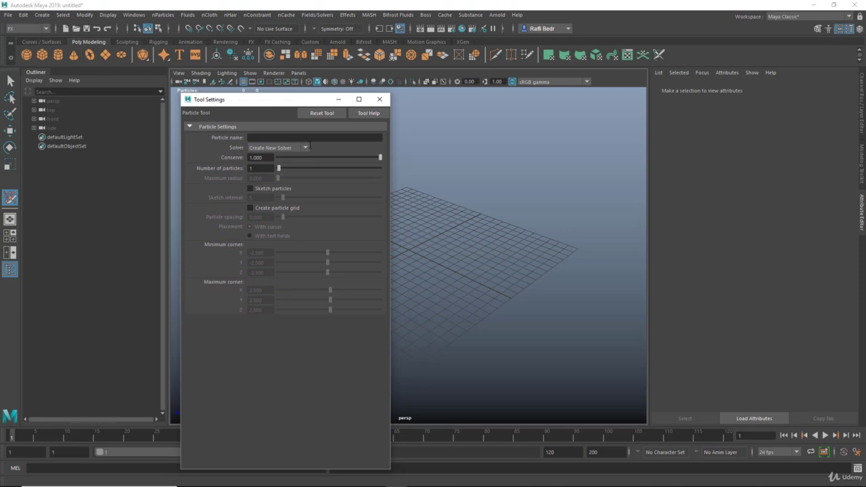
click(251, 208)
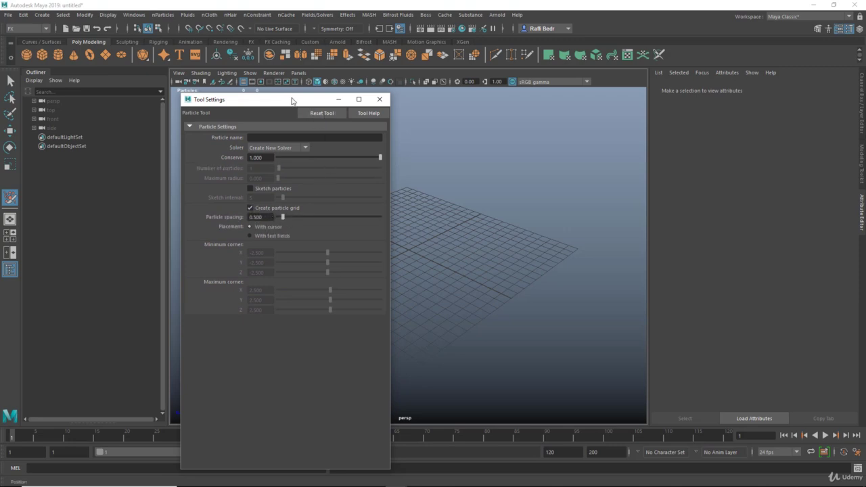
drag(294, 101, 143, 115)
- Create a flat particle grid covering most of the ground grid by placing two opposite corners, and close the tool settings
alt+drag(386, 212, 303, 235)
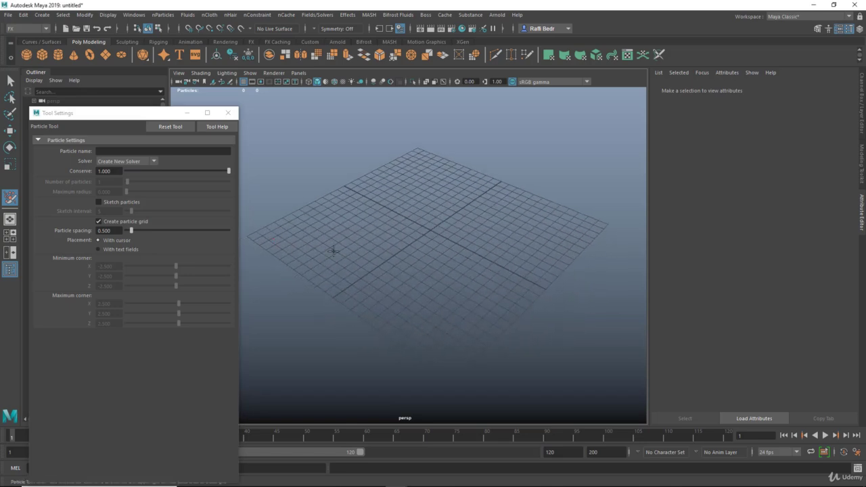
alt+drag(333, 251, 347, 258)
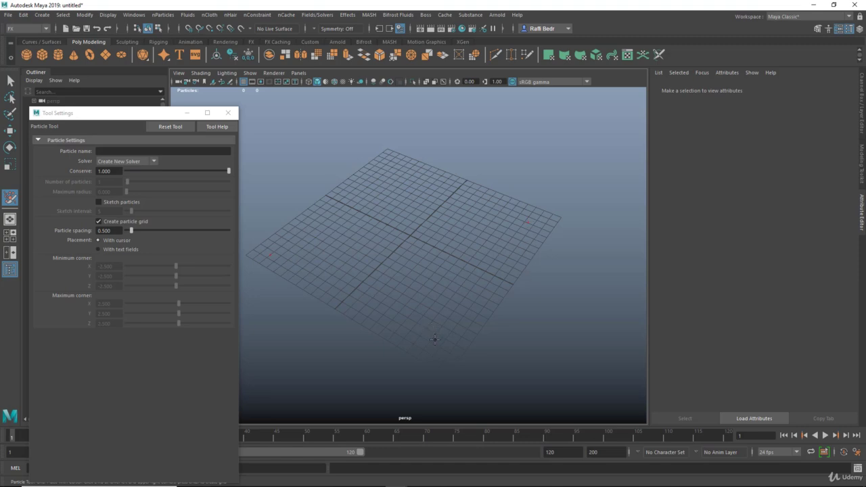
key(Return)
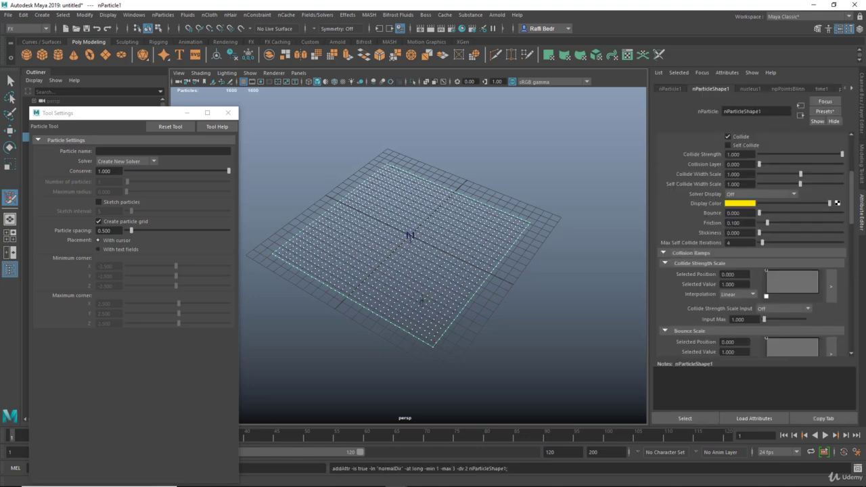
alt+drag(408, 299, 427, 284)
key(w)
click(228, 112)
- Turn on Self Collide for the particle grid
scroll(284, 168, up, 2)
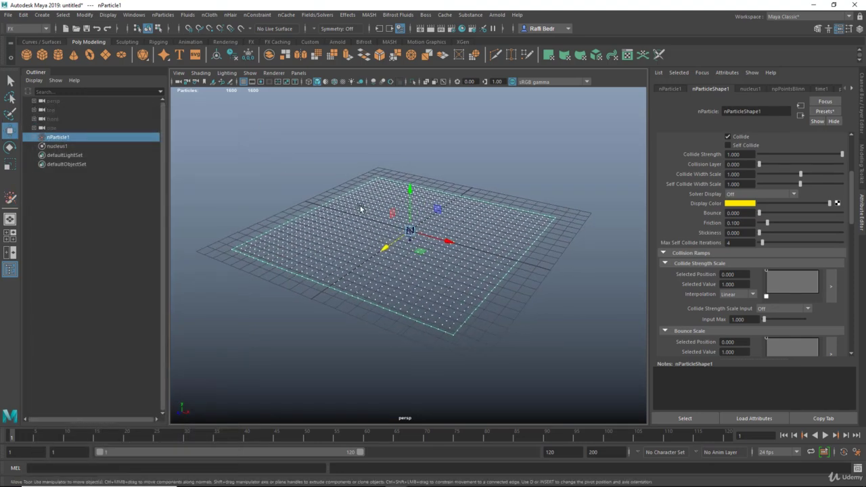
scroll(694, 182, up, 2)
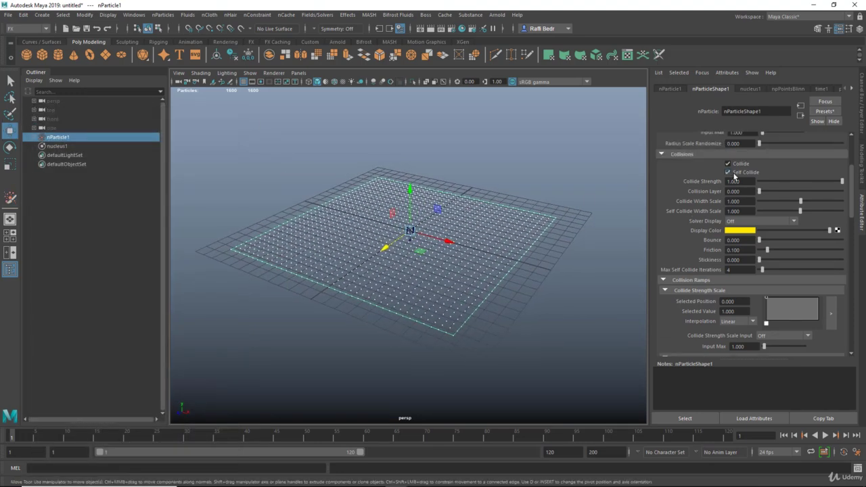
- Set the Particle Render Type of the particle grid to Spheres and deselect it
scroll(684, 228, down, 6)
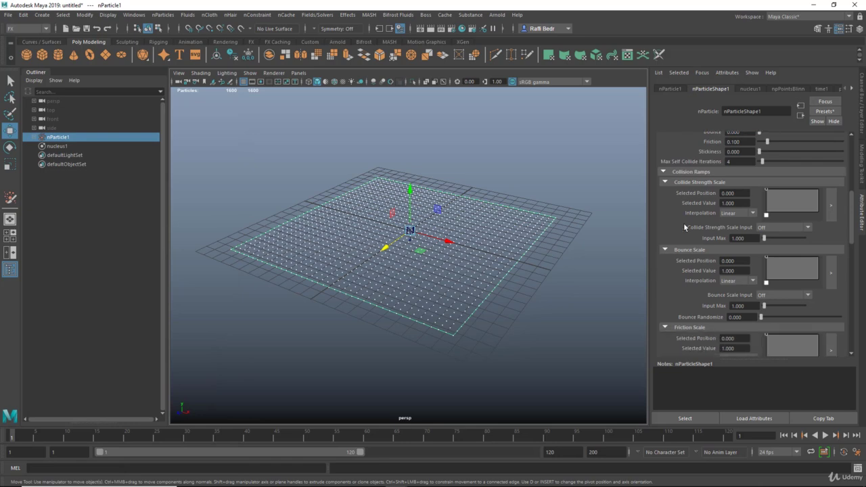
scroll(683, 222, up, 6)
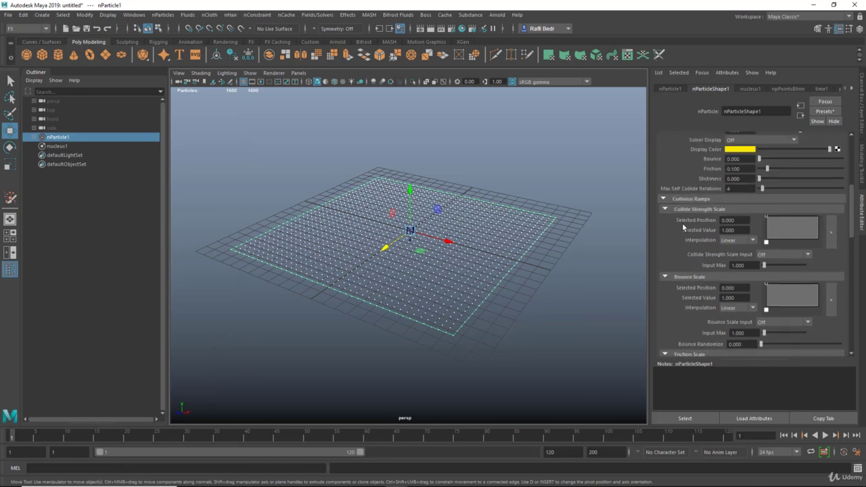
scroll(684, 223, up, 4)
scroll(704, 227, down, 4)
scroll(710, 230, down, 10)
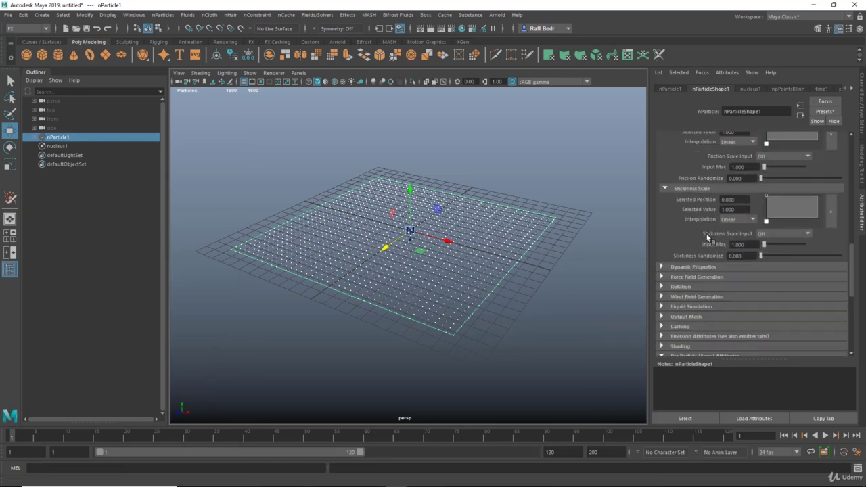
click(680, 239)
scroll(709, 243, down, 2)
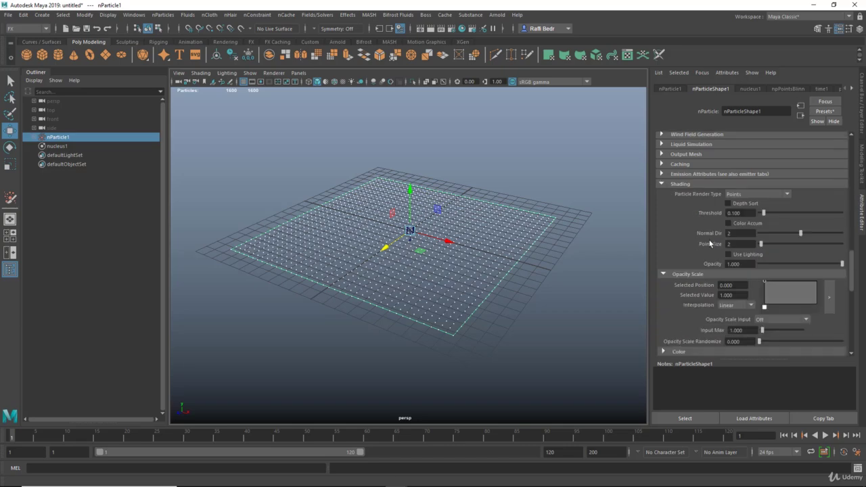
click(756, 195)
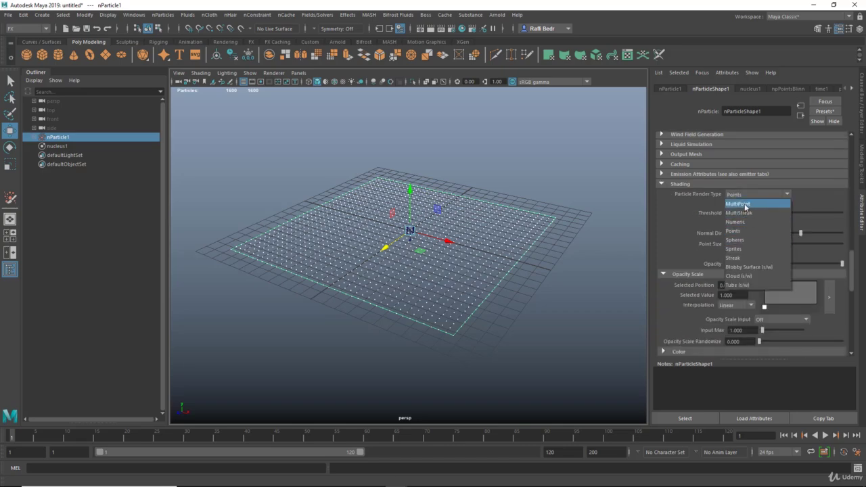
click(744, 241)
alt+drag(473, 223, 399, 193)
click(413, 170)
- Create a Directional nParticle emitter on the nucleus1 solver with a rate of 3 particles per second
click(162, 14)
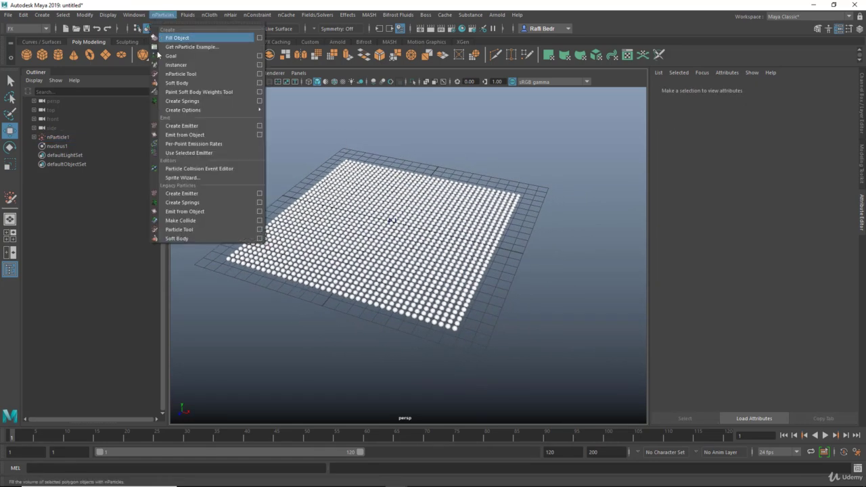
click(260, 127)
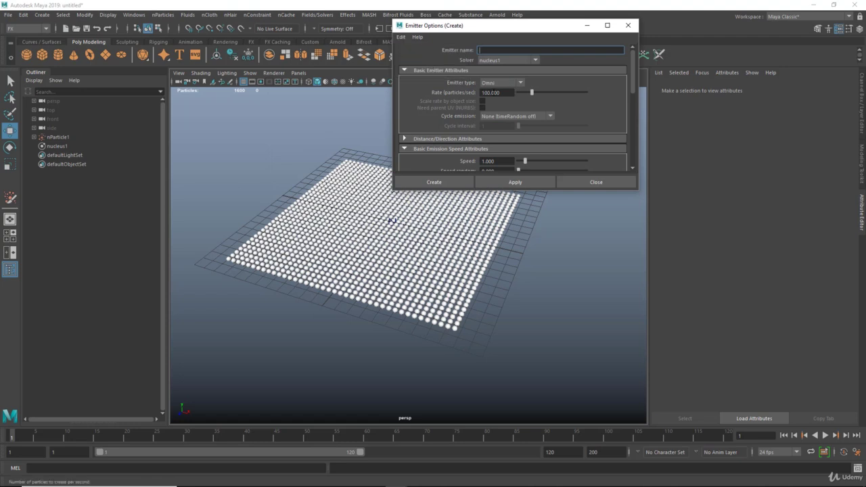
key(Tab)
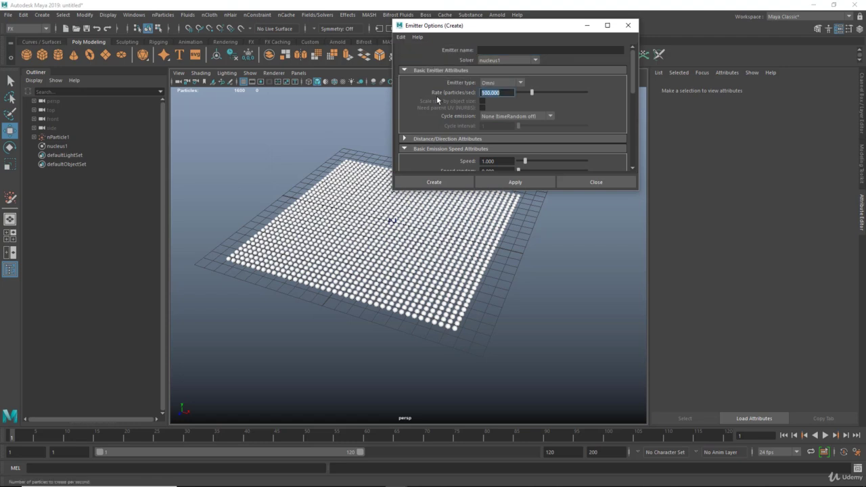
text(3)
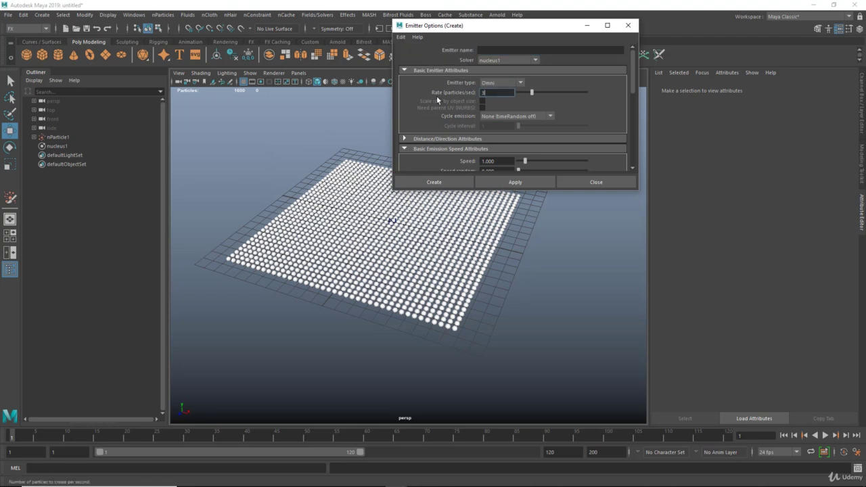
click(520, 83)
click(497, 105)
click(442, 186)
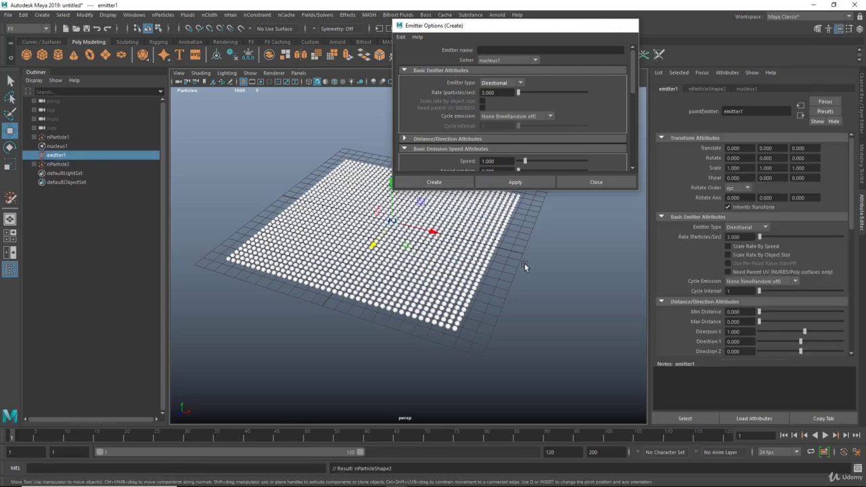
- Move the emitter along X to about 17, outside the particle grid
scroll(522, 264, down, 2)
drag(439, 238, 552, 281)
scroll(553, 281, up, 2)
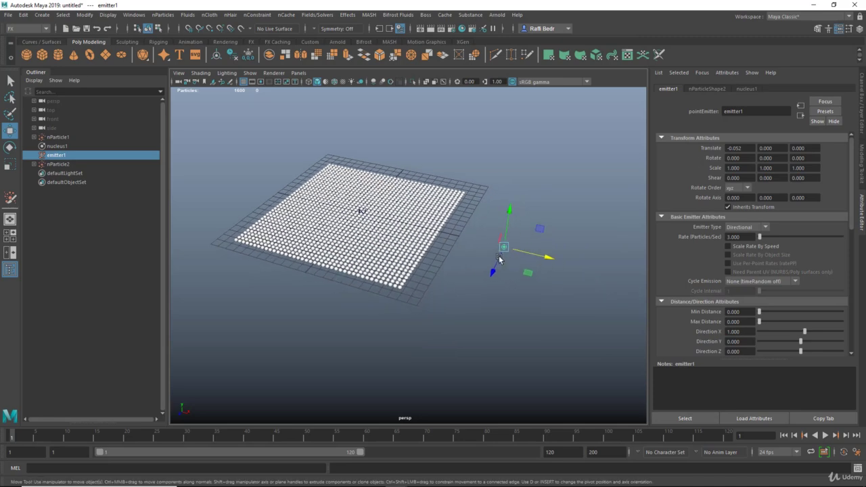
- Play the simulation briefly to check the particles and return to the first frame
click(827, 435)
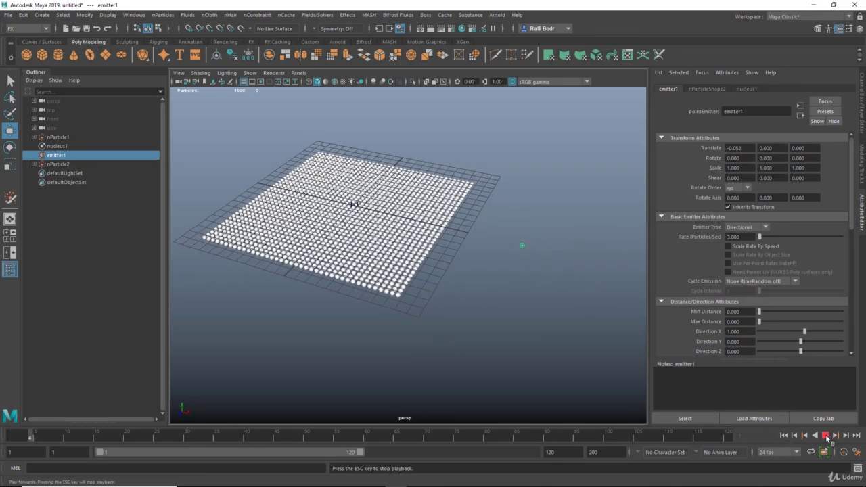
click(827, 435)
click(783, 437)
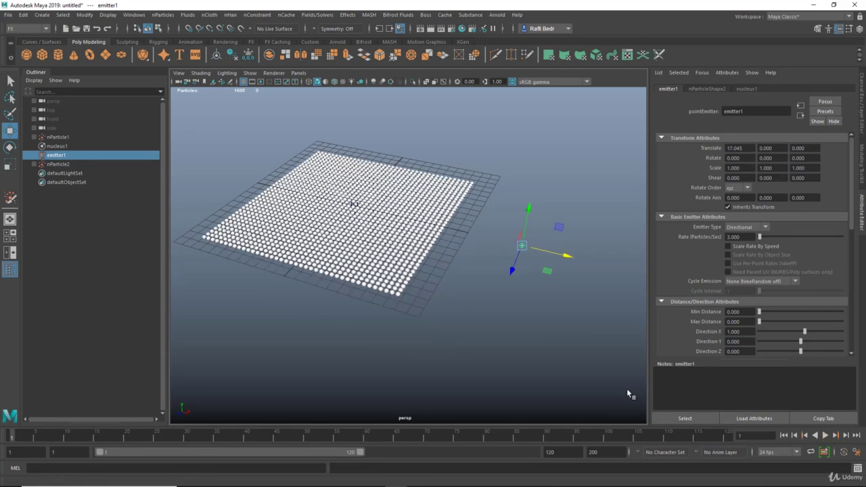
- Change the Gravity value of the nucleus1 solver
click(391, 292)
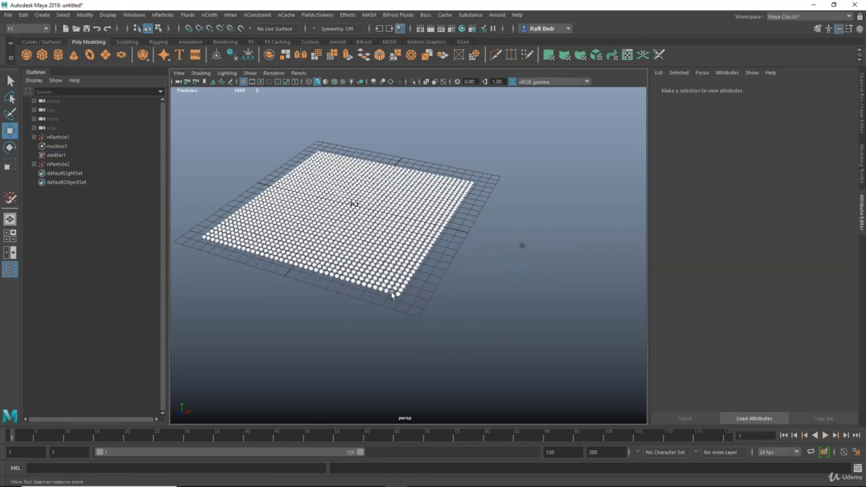
click(57, 146)
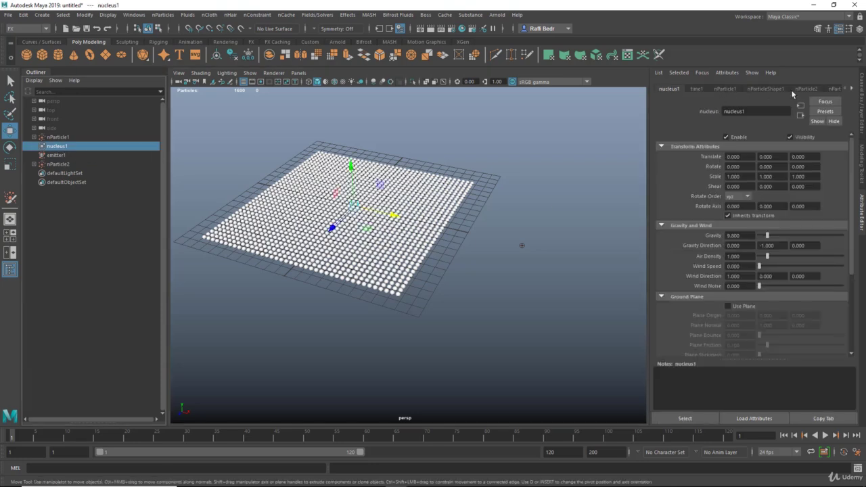
drag(743, 237, 700, 236)
key(Return)
- Set Direction X of the emitter to -1 so it emits towards the particle grid
drag(490, 232, 543, 279)
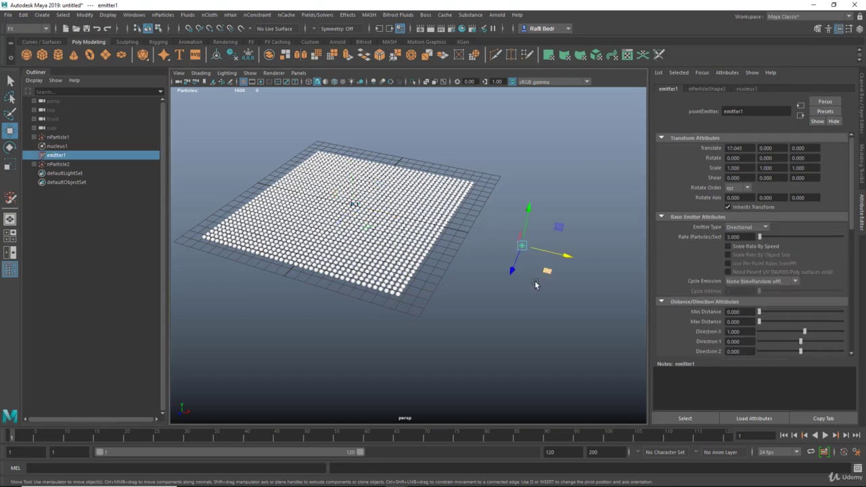
scroll(708, 329, down, 2)
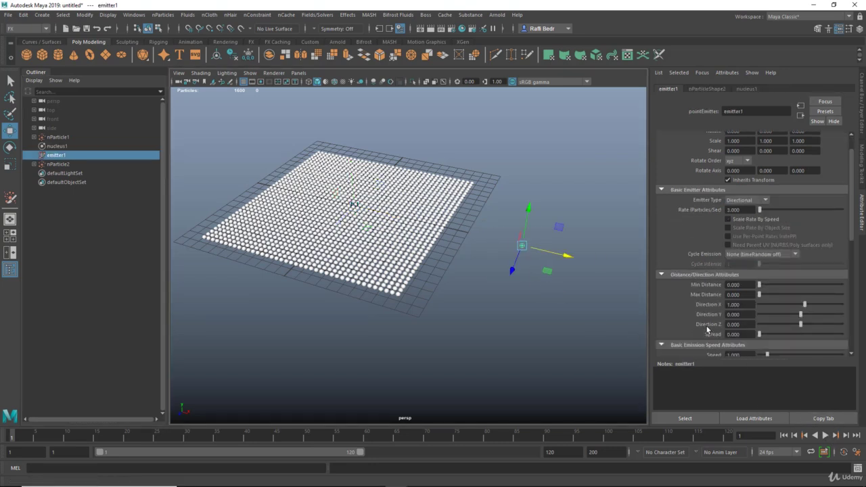
click(738, 305)
key(BackSpace)
text(-1)
key(Return)
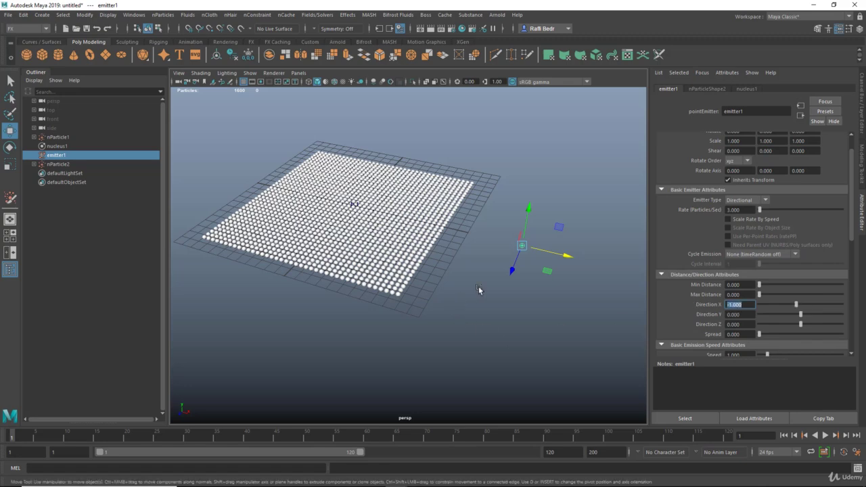
- Set the Particle Render Type of nParticle2 to Spheres
alt+drag(480, 291, 520, 232)
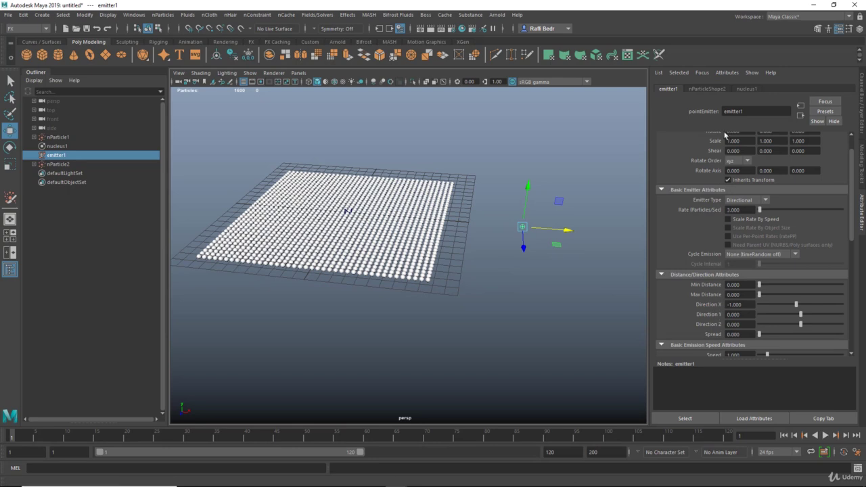
alt+drag(369, 185, 178, 197)
click(64, 164)
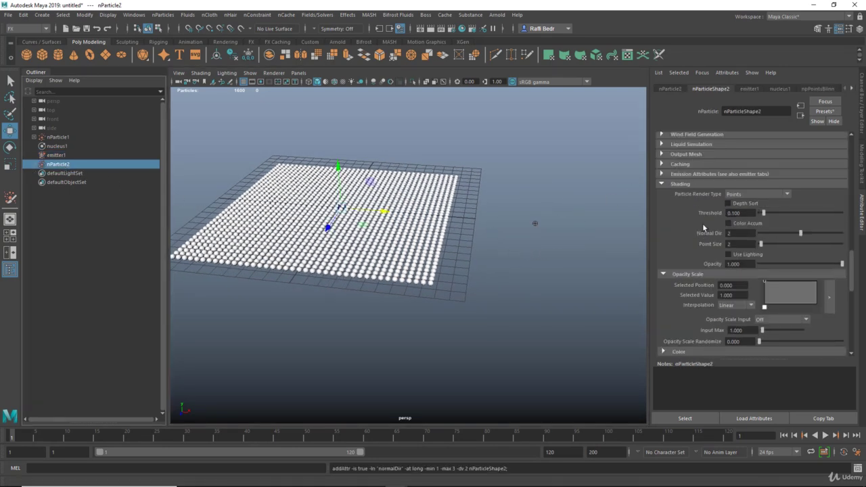
click(745, 195)
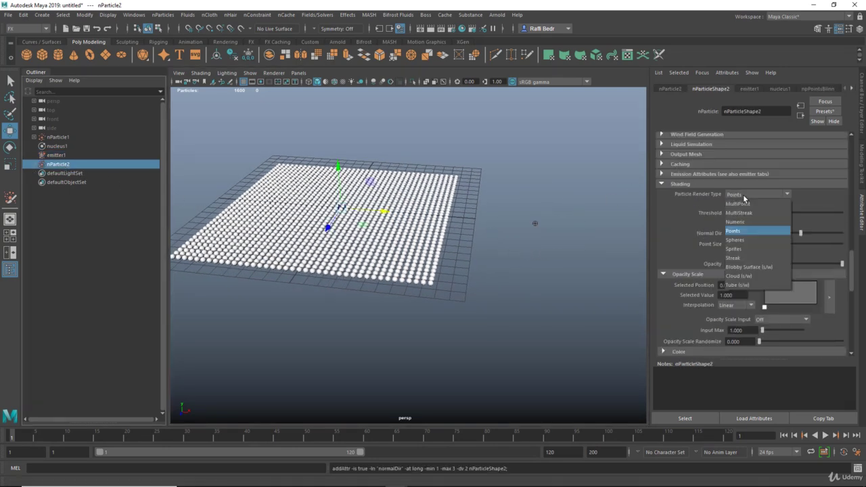
click(747, 241)
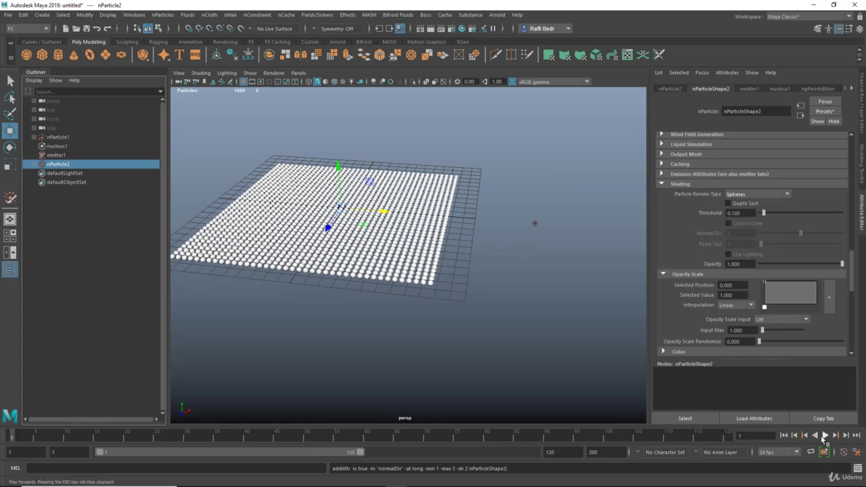
- Play the simulation briefly to examine the emitted spheres, stopping at about frame 39
click(826, 436)
click(825, 437)
scroll(468, 253, up, 3)
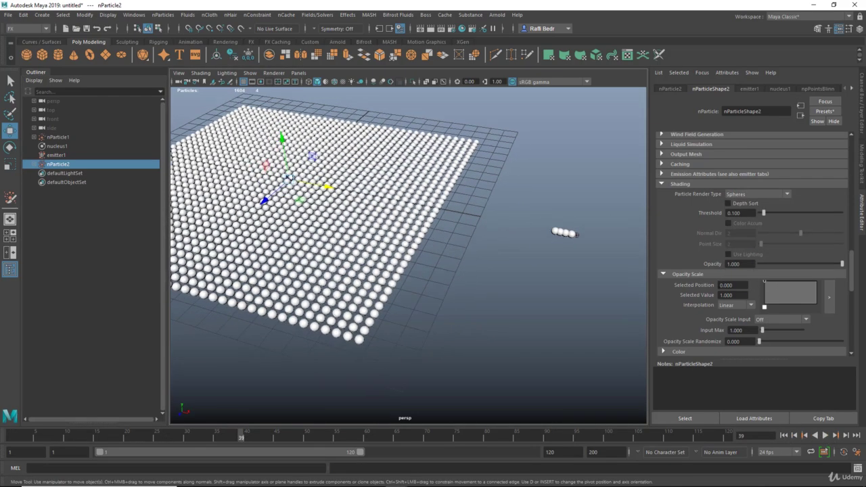
scroll(710, 269, down, 2)
scroll(704, 268, down, 5)
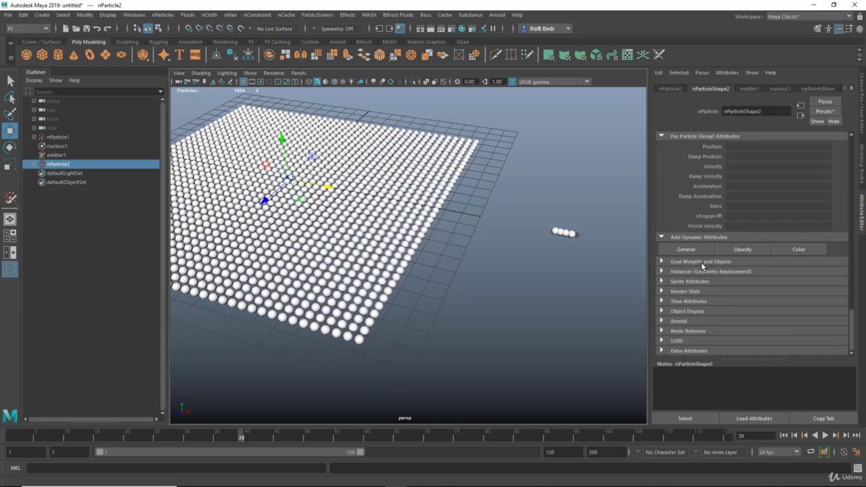
- Raise the emission Speed of emitter1 to about 4.78 and play the simulation briefly to check it
click(57, 155)
scroll(759, 230, down, 4)
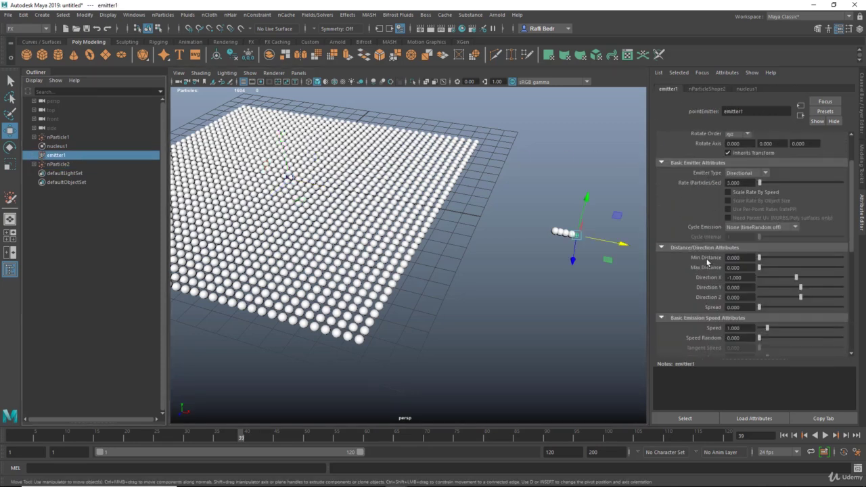
drag(770, 248, 799, 249)
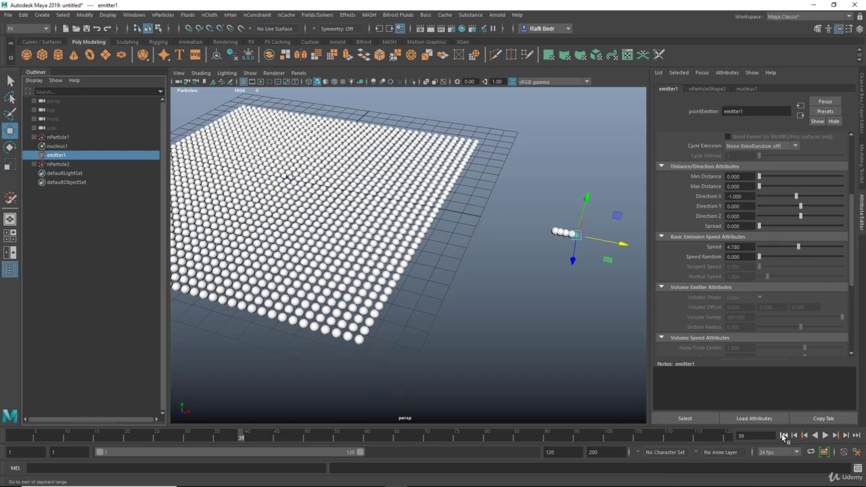
click(825, 436)
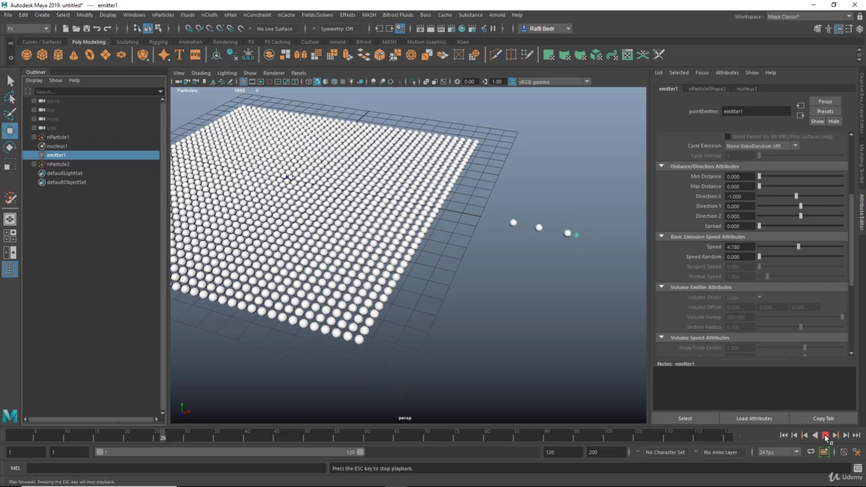
click(825, 436)
- Increase the emitter's Speed to about 8.18 and replay from the first frame to check the impact on the grid
drag(798, 248, 836, 255)
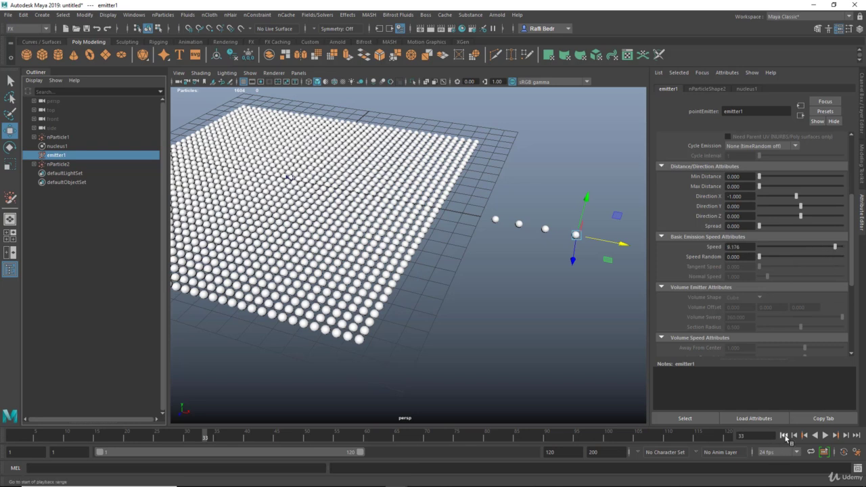
click(784, 436)
click(825, 436)
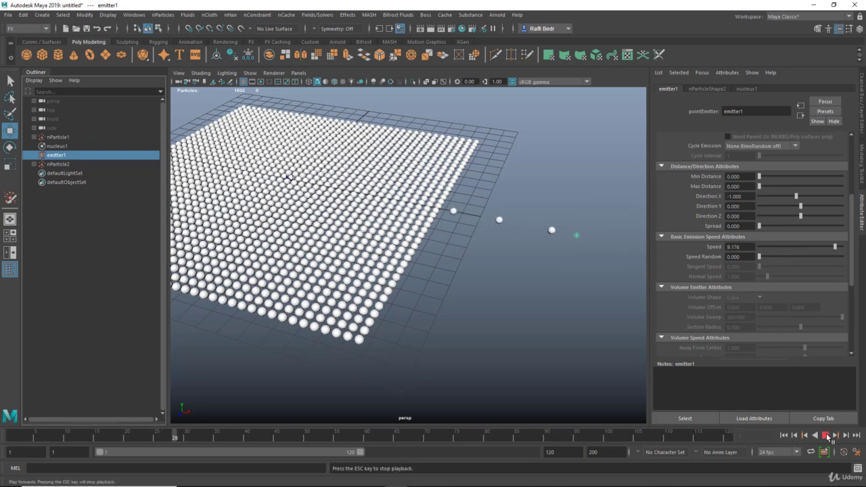
key(Escape)
alt+drag(565, 322, 505, 311)
mouse_move(465, 249)
alt+mouse_down()
mouse_move(478, 267)
mouse_move(466, 265)
mouse_move(455, 280)
mouse_move(438, 247)
mouse_move(460, 244)
alt+mouse_up()
- Change the Selected Color of the emitted nParticle2 particles to red
click(518, 266)
scroll(725, 250, up, 3)
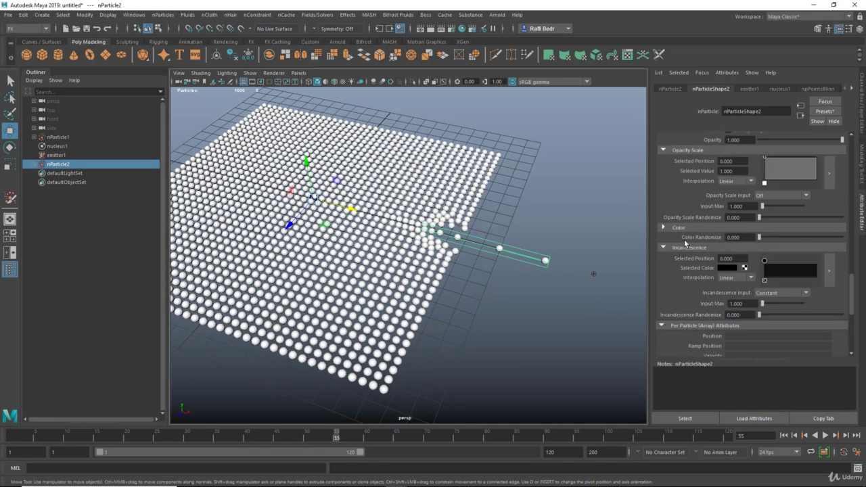
scroll(704, 243, down, 2)
scroll(708, 241, up, 4)
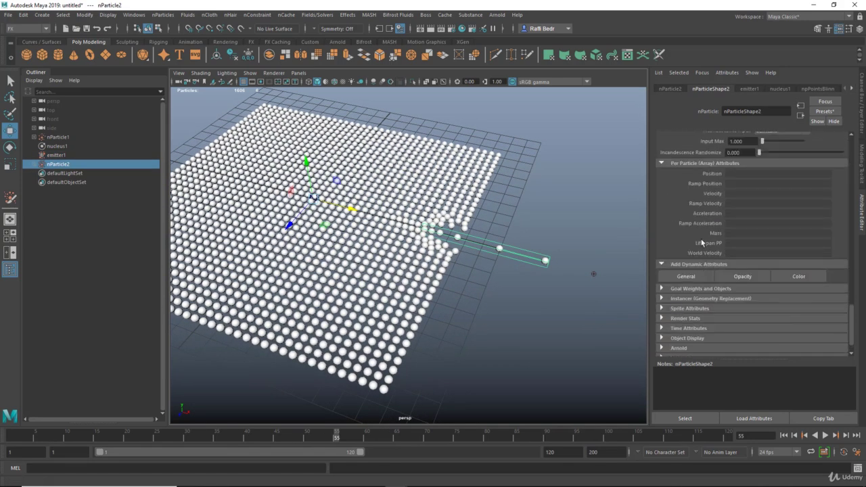
scroll(712, 236, up, 3)
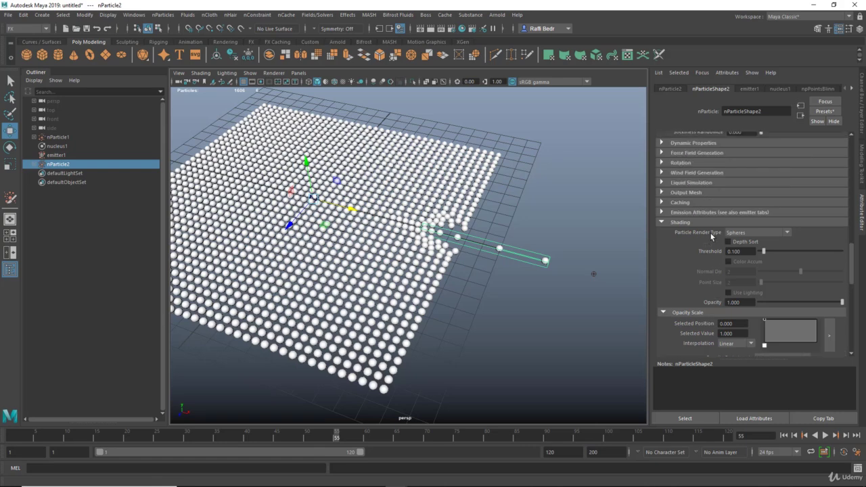
scroll(709, 240, down, 4)
click(697, 281)
scroll(698, 282, down, 1)
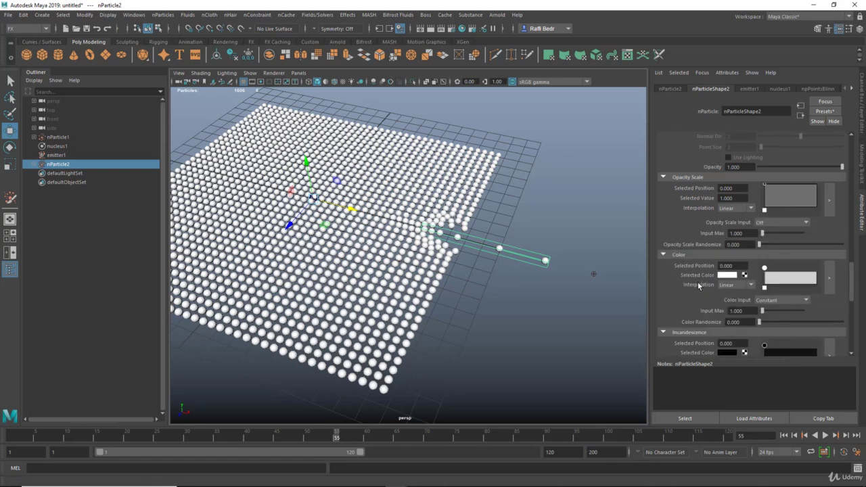
click(721, 282)
click(654, 271)
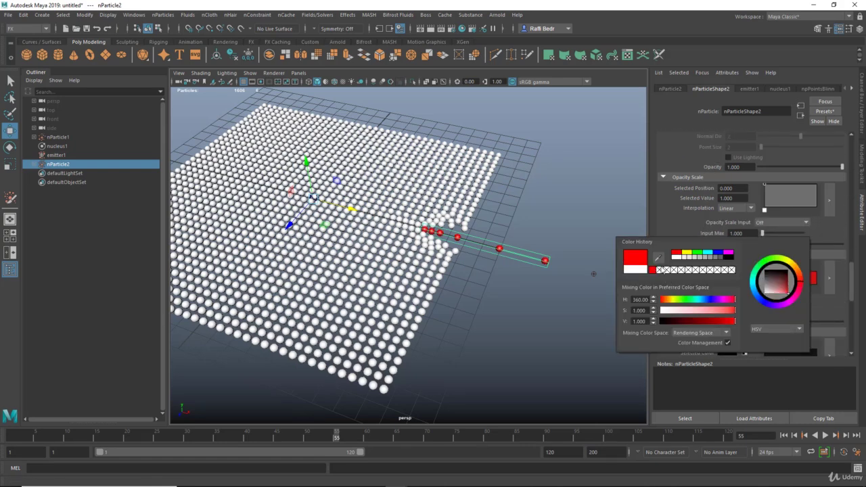
- Replay the simulation from the first frame to about frame 45 to examine the red particles hitting the grid
alt+drag(511, 220, 515, 255)
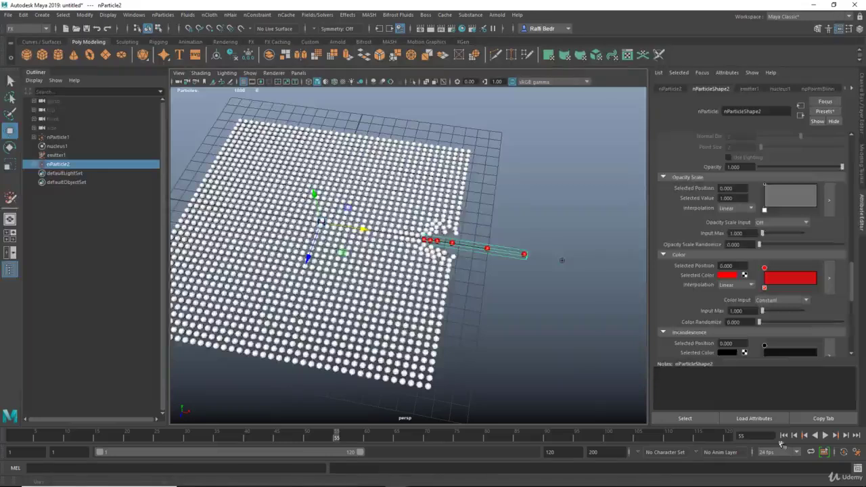
click(784, 435)
click(826, 435)
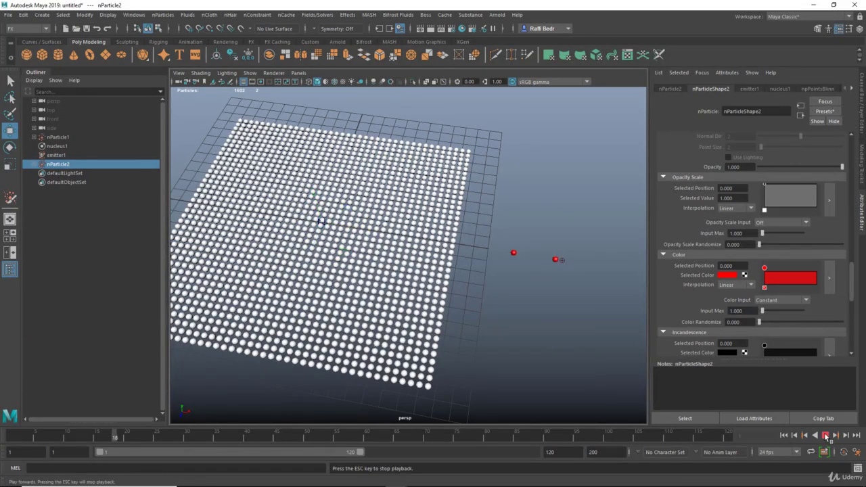
click(826, 437)
scroll(545, 298, up, 1)
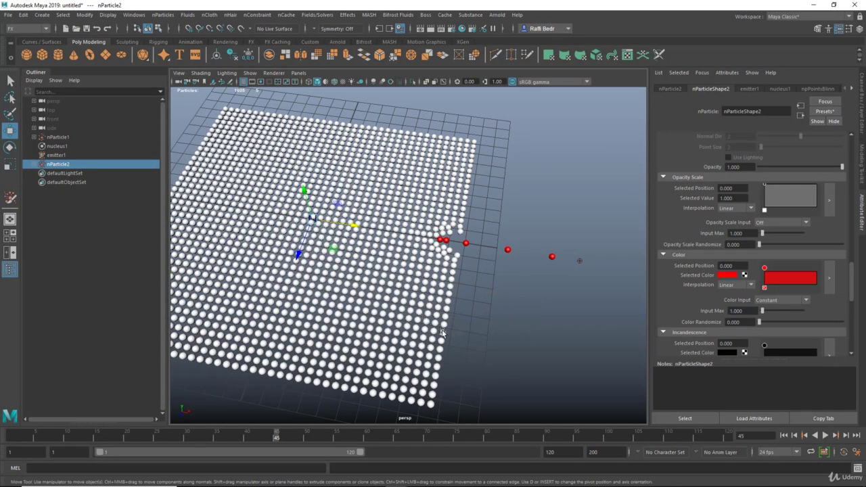
- Set the Collision Layer of the nParticle1 grid to 1
click(447, 324)
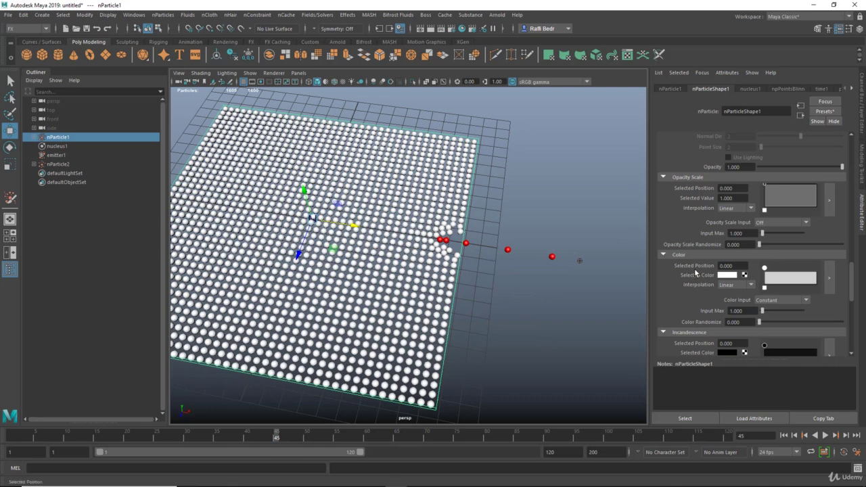
scroll(693, 265, down, 10)
scroll(693, 265, up, 5)
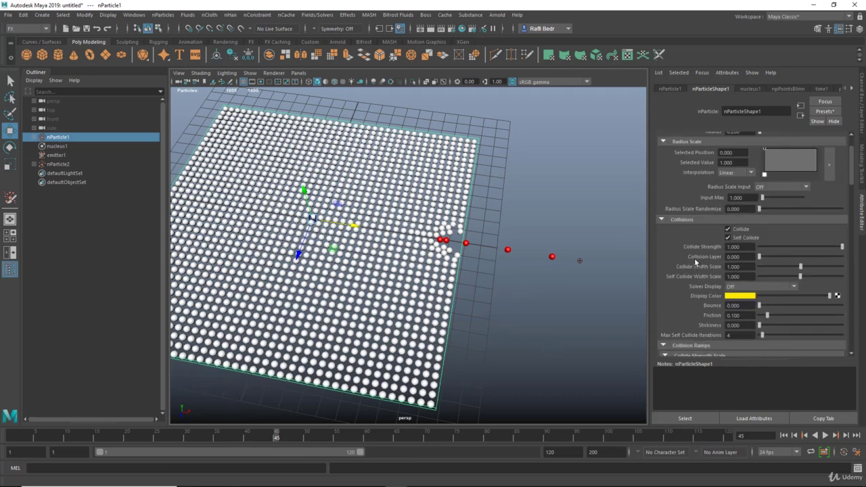
click(739, 257)
key(Return)
- Play the simulation from the first frame to about frame 117 to examine how the emitted particles push the grid
click(784, 435)
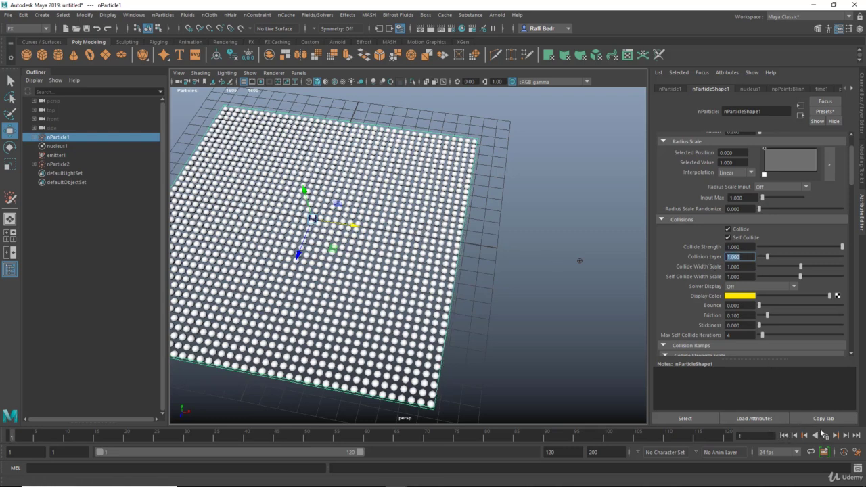
click(825, 436)
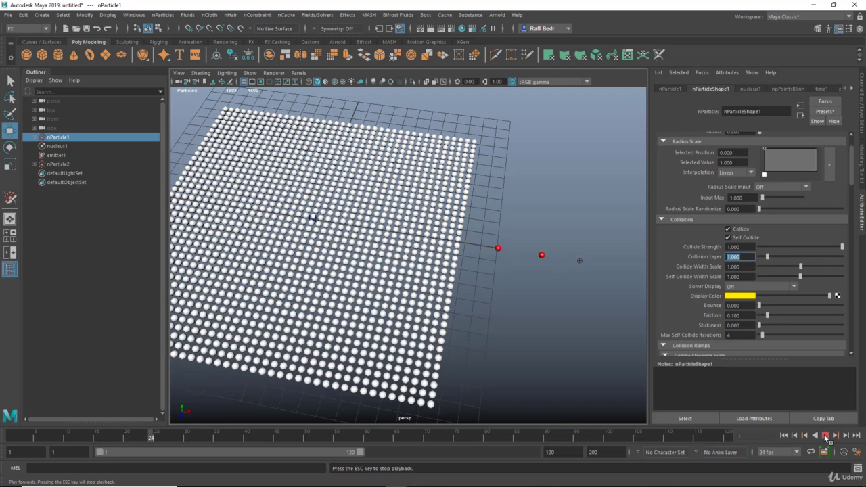
click(826, 436)
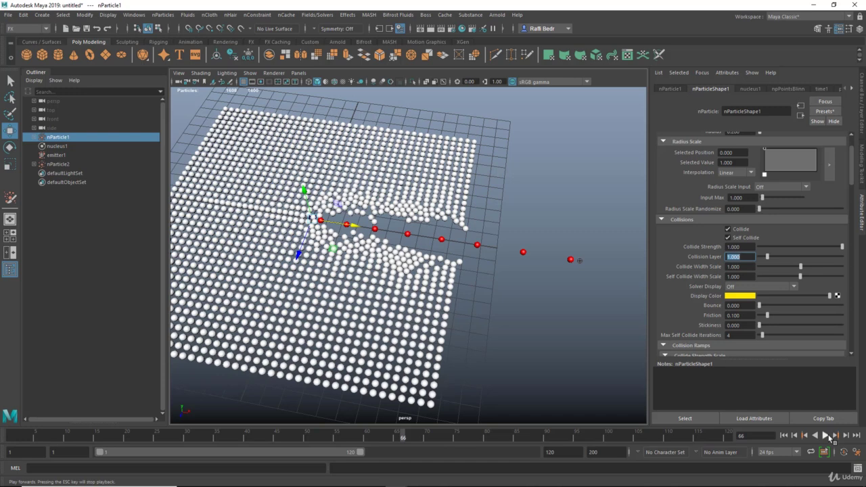
click(827, 436)
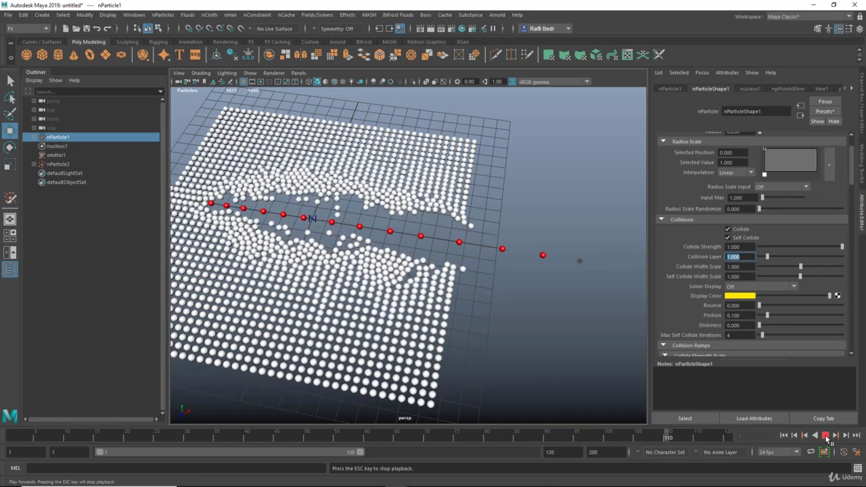
click(826, 437)
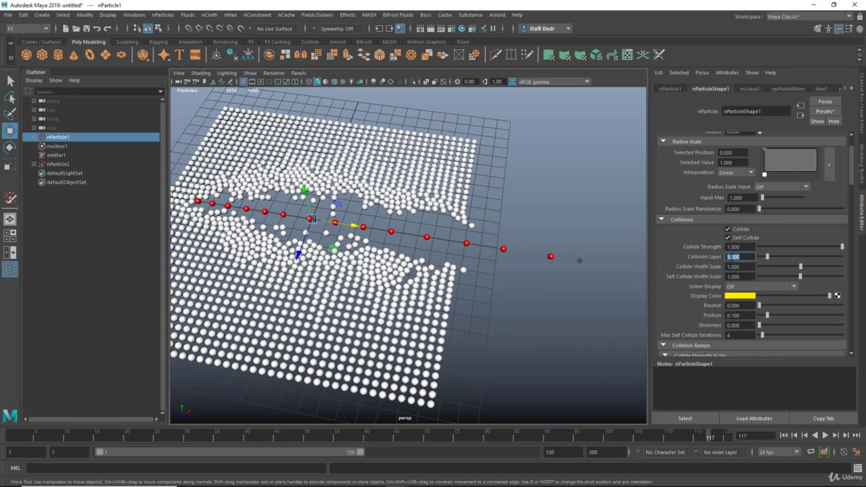
- Reset the Collision Layer of the nParticle1 grid to 0
double_click(734, 257)
text(0)
key(Return)
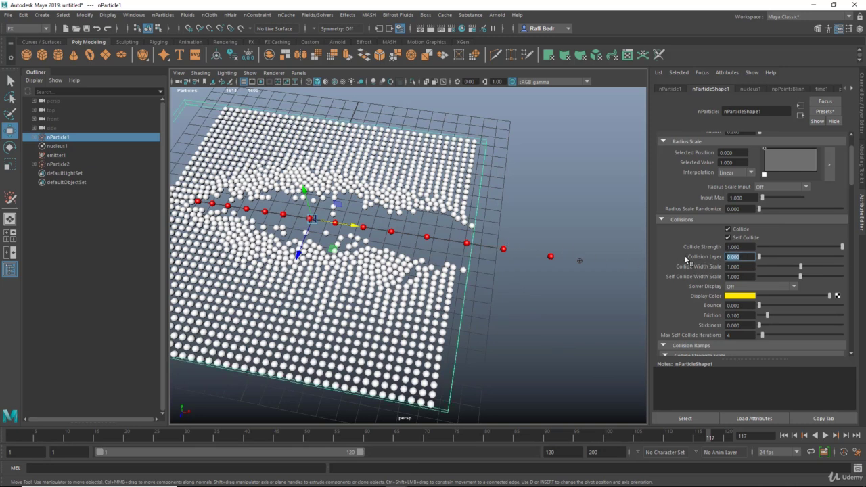
- Set the Collision Layer of the emitted nParticle2 particles to 1
click(58, 163)
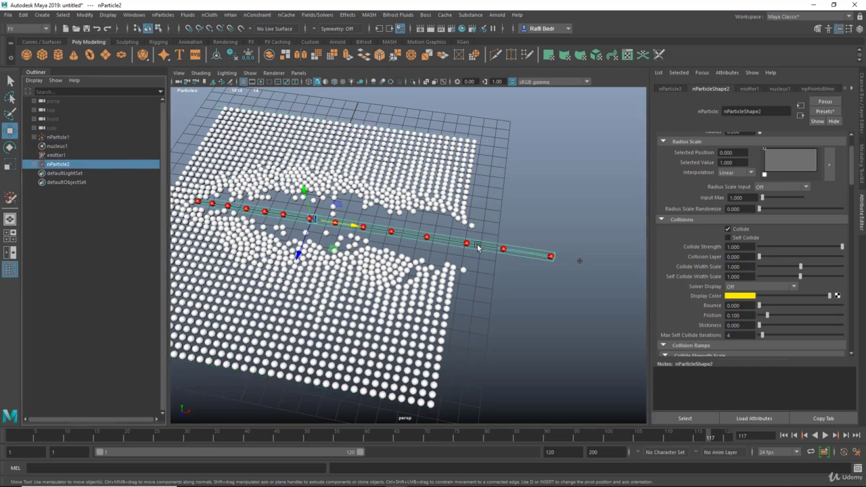
double_click(734, 256)
key(Return)
- Replay the simulation from the first frame to about frame 87 and examine the collision at the grid's edge
click(785, 435)
click(825, 436)
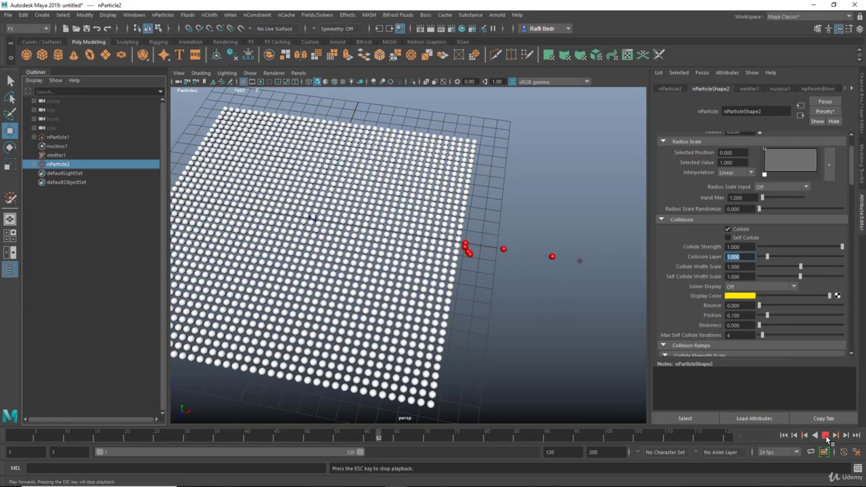
click(826, 436)
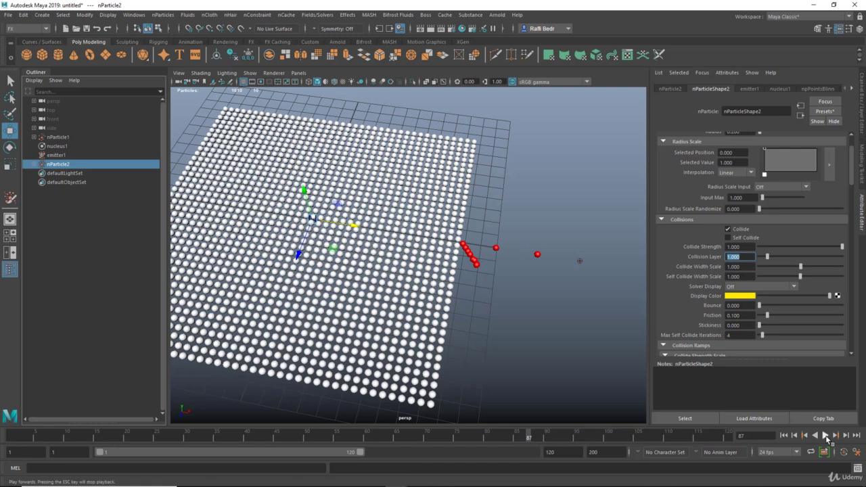
alt+right_drag(550, 304, 451, 290)
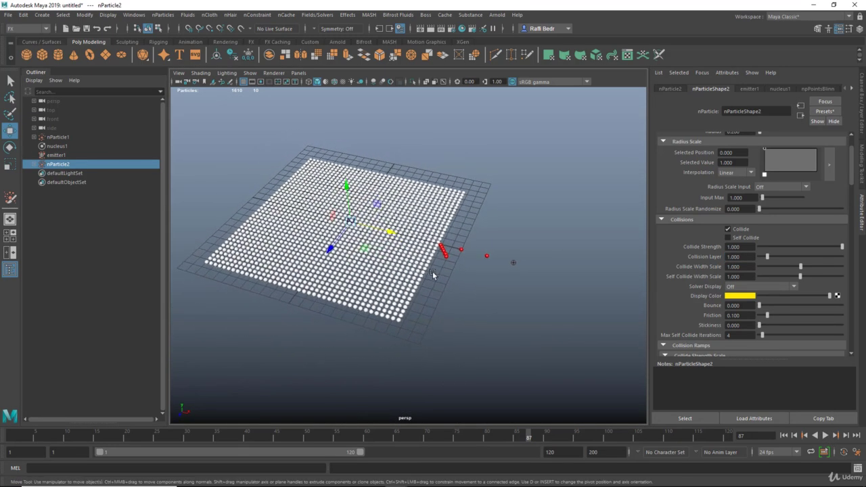